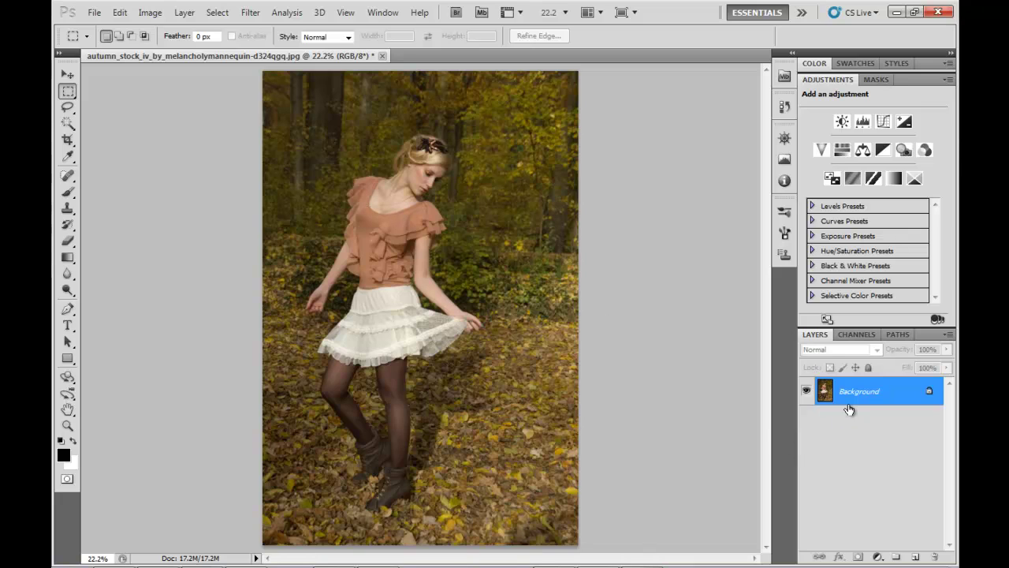
# Duplicate the photo as Layer 1, select the whole image, and create a new Alpha 1 channel
pyautogui.hotkey('ctrl', 'j')
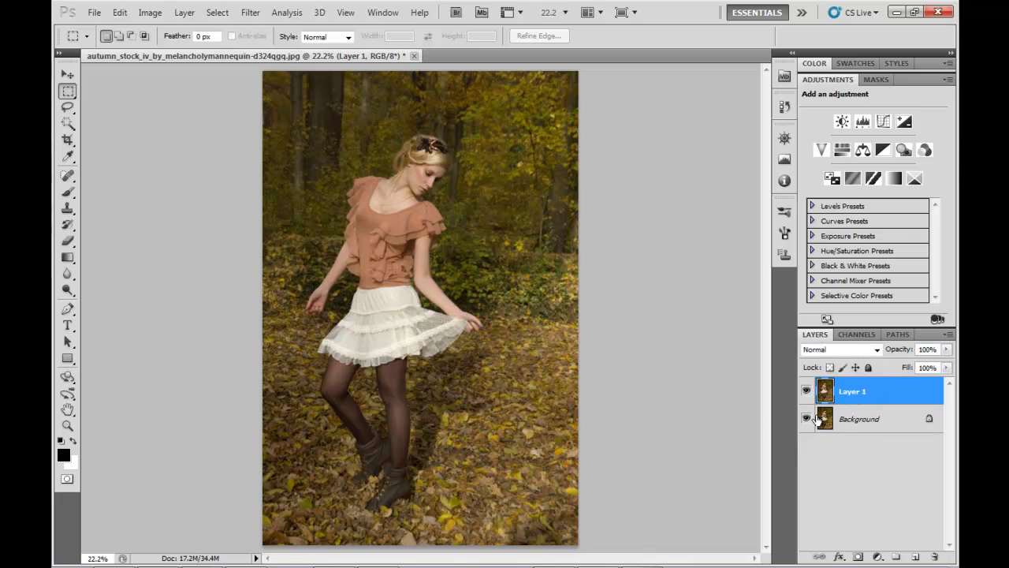
pyautogui.hotkey('ctrl', 'a')
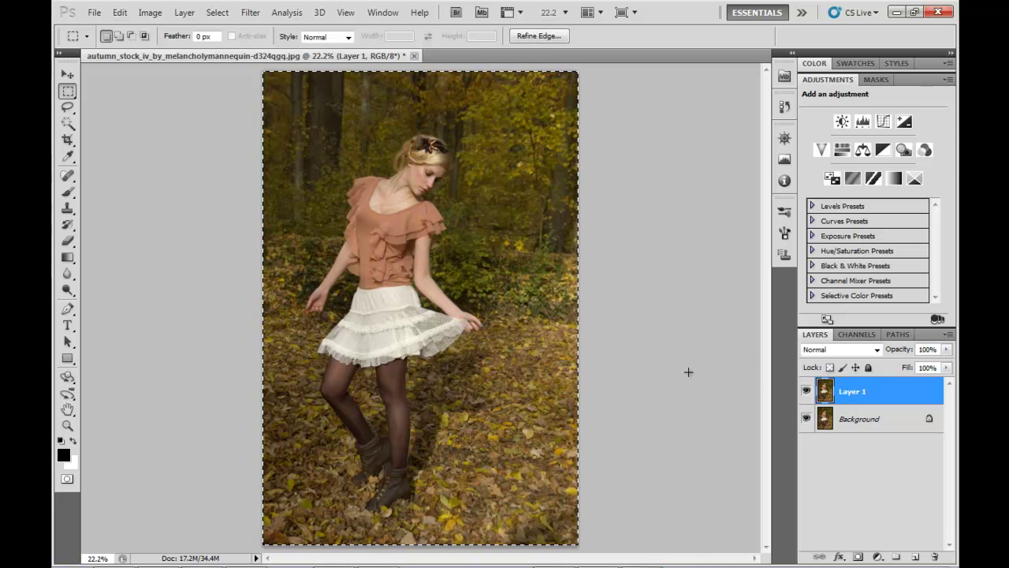
pyautogui.click(857, 334)
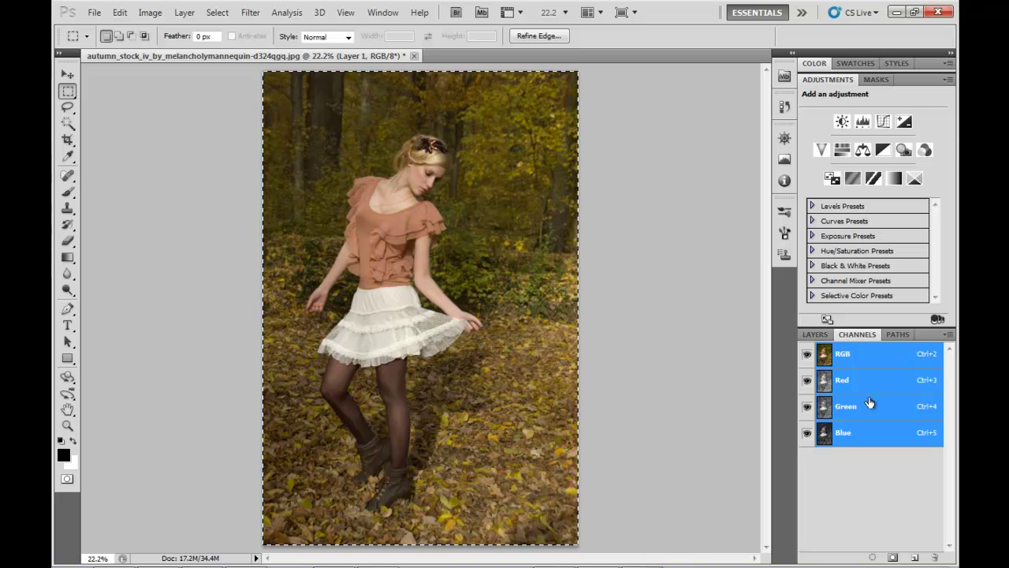
pyautogui.click(914, 558)
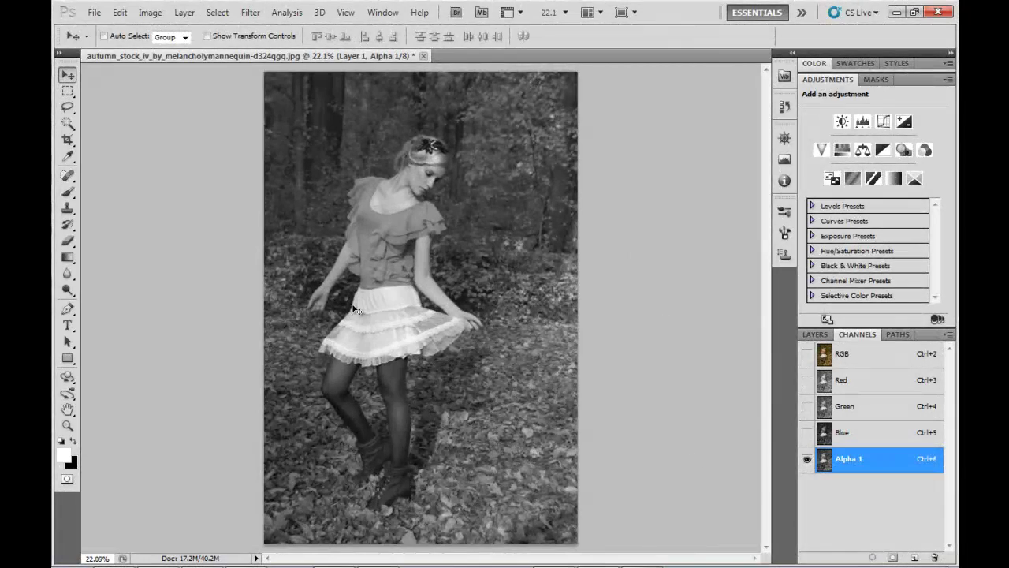
# Apply the Stylize > Find Edges filter to the Alpha 1 channel
pyautogui.click(250, 13)
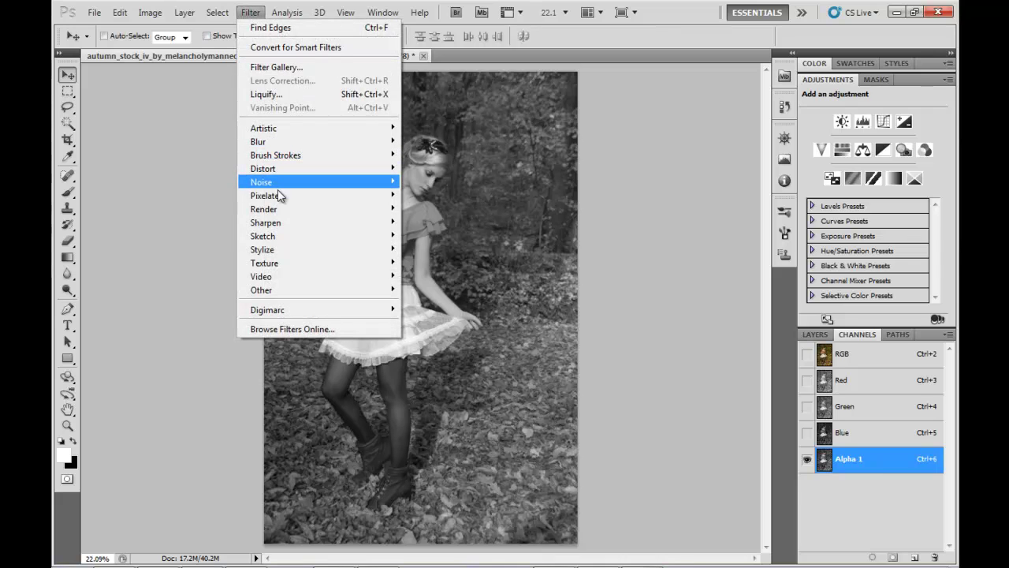
pyautogui.moveTo(270, 251)
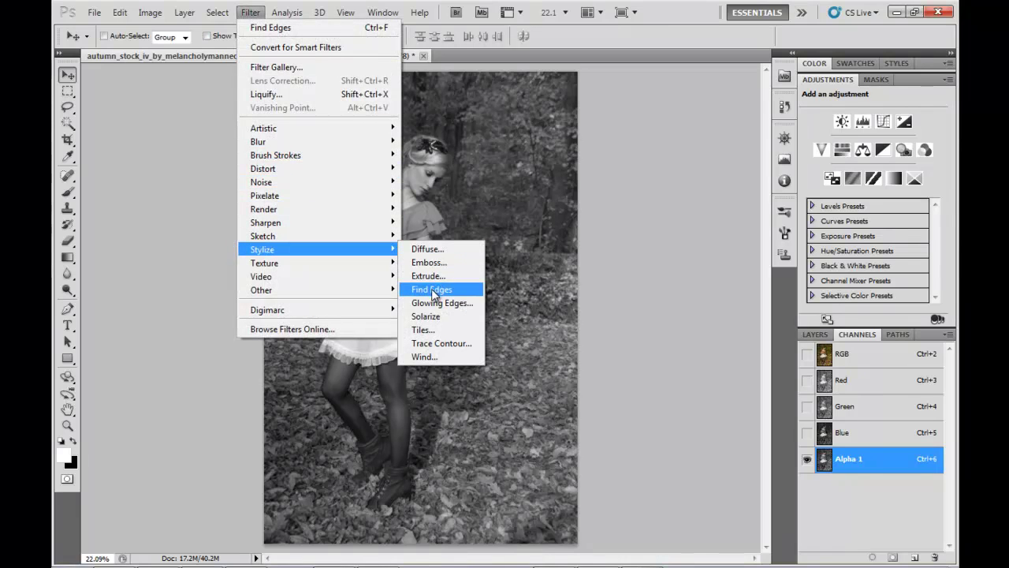
pyautogui.click(431, 288)
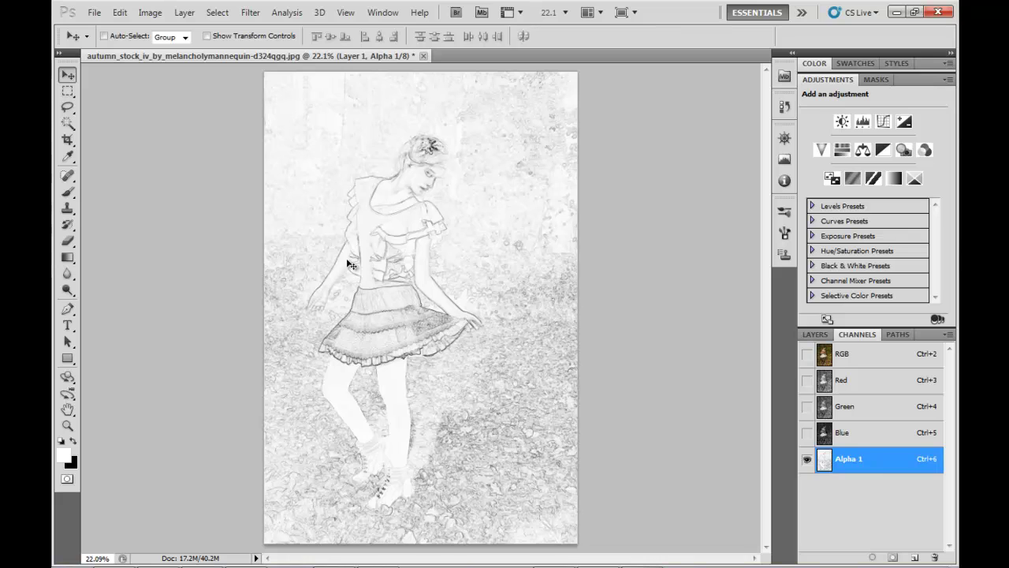
# Darken Alpha 1 with Levels, setting the black input to 25
pyautogui.click(150, 12)
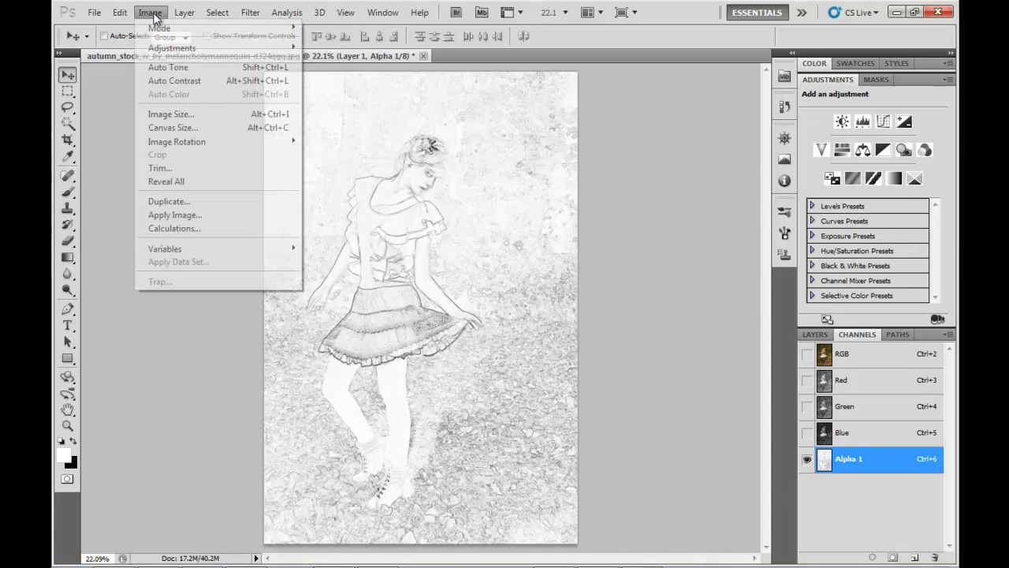
pyautogui.moveTo(170, 51)
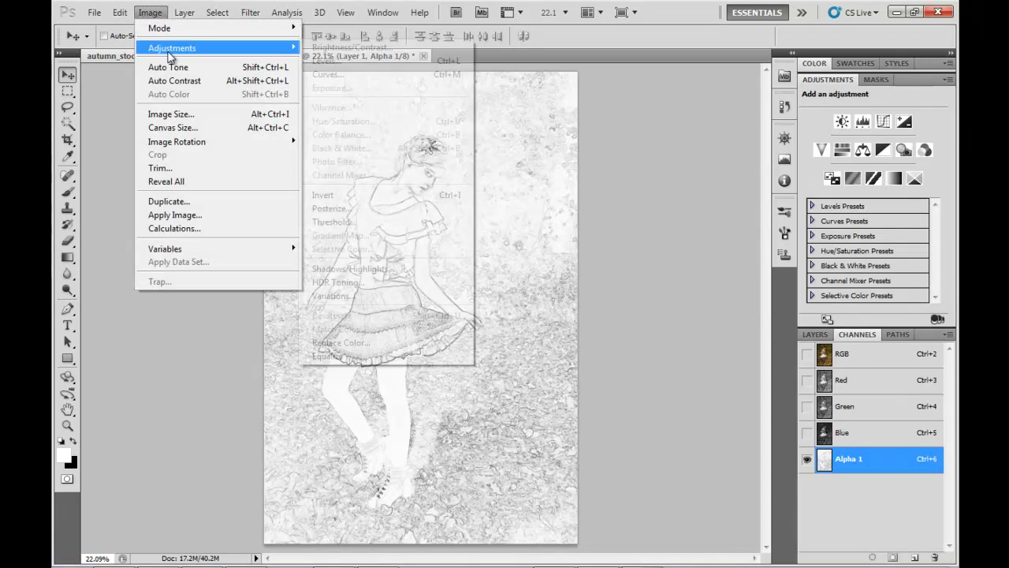
pyautogui.click(323, 62)
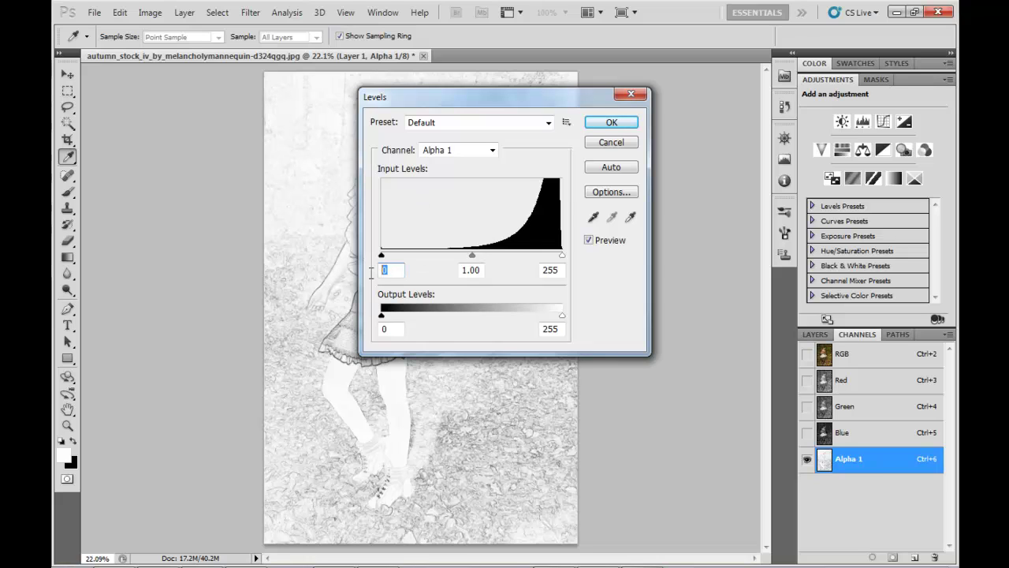
pyautogui.write('25')
pyautogui.press('Tab')
pyautogui.click(608, 126)
pyautogui.press('v')
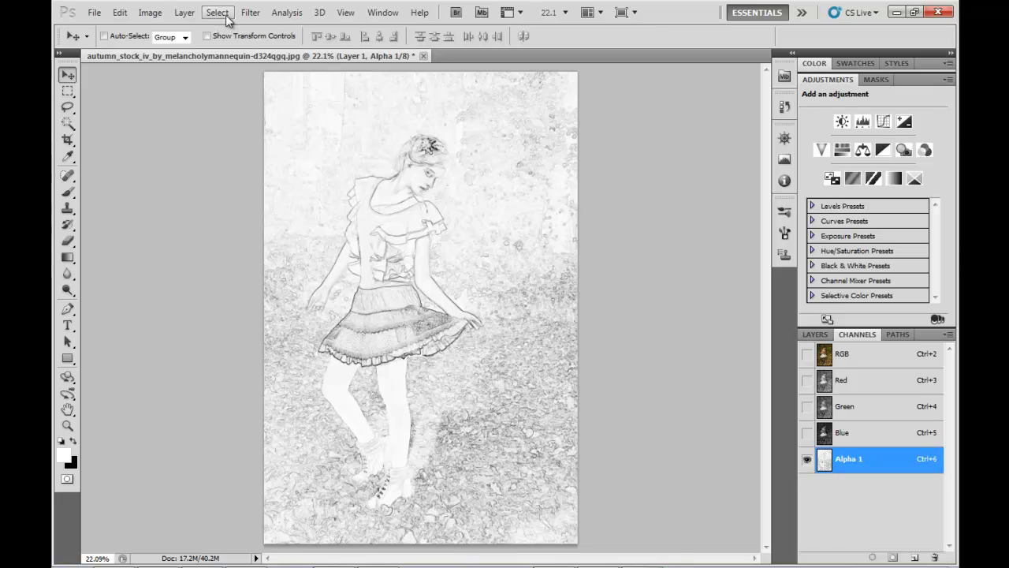
# Soften the Alpha 1 edge map with a 1.0 pixel Gaussian Blur
pyautogui.click(249, 14)
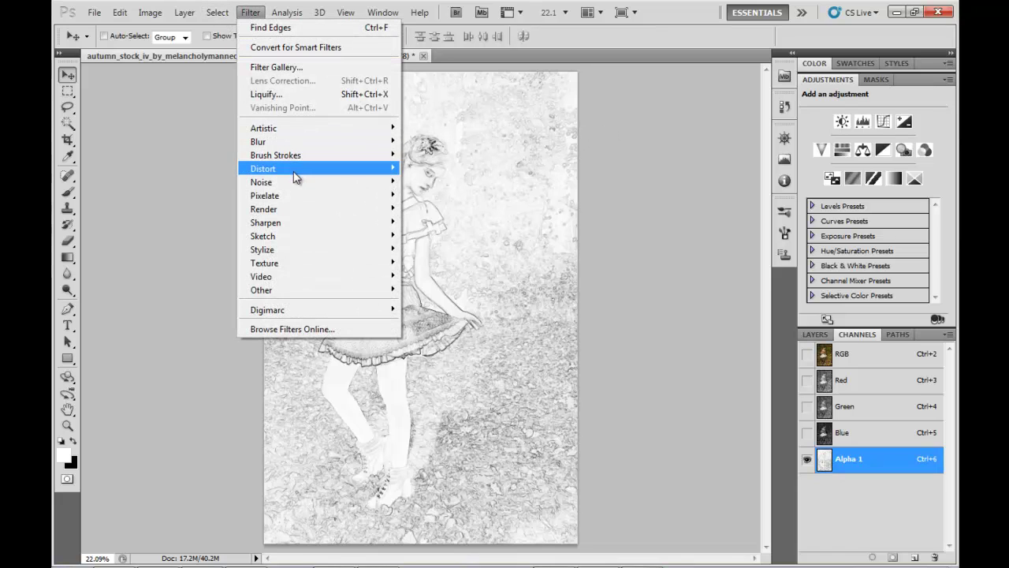
pyautogui.moveTo(291, 140)
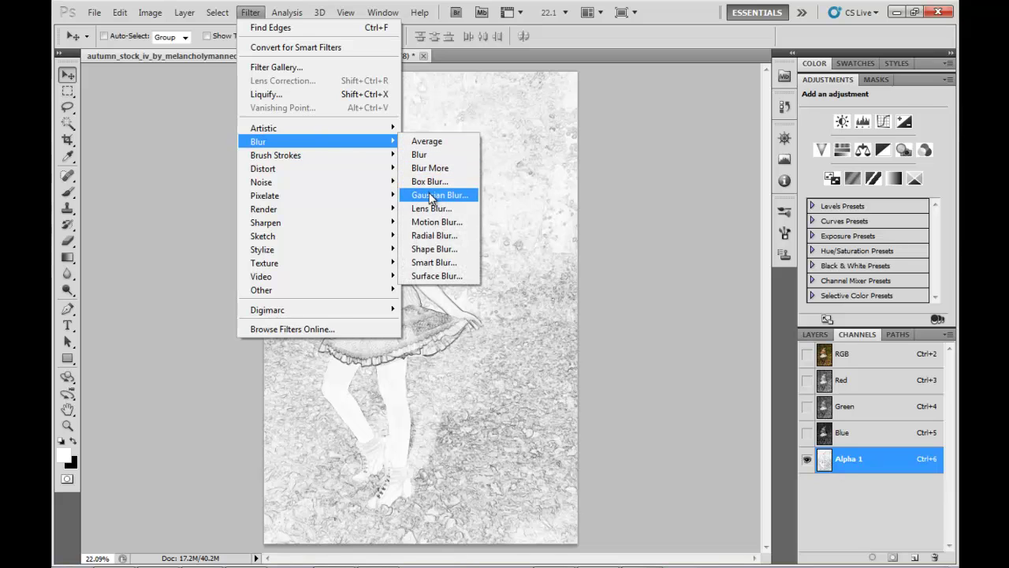
pyautogui.click(432, 195)
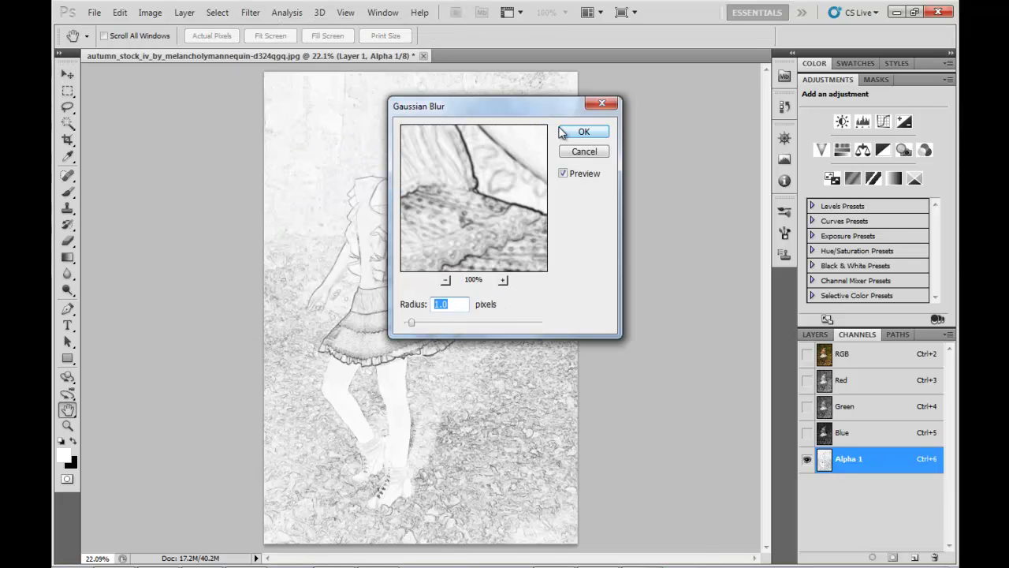
pyautogui.click(582, 134)
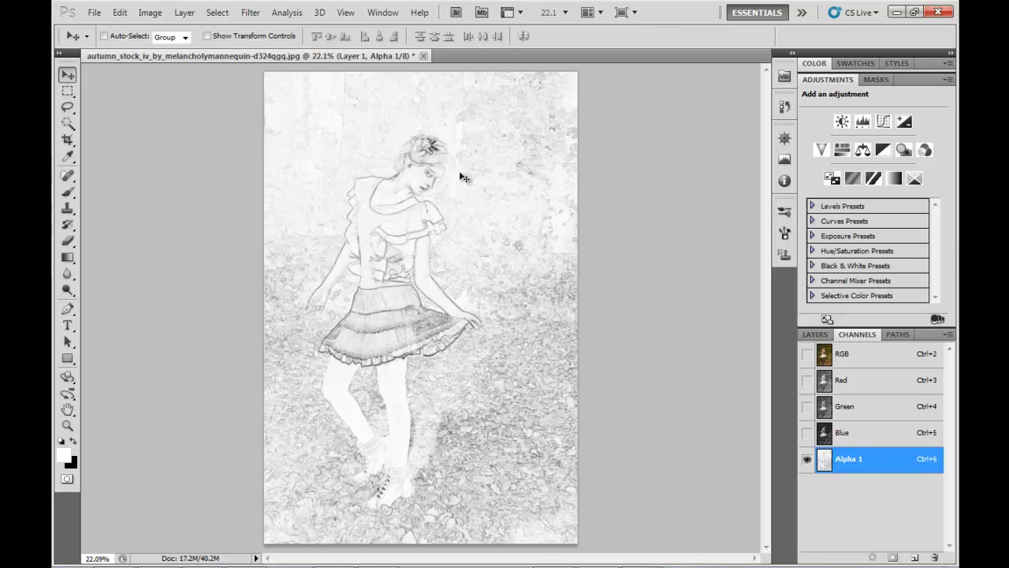
# Darken Alpha 1 again with Levels: black input 51 and midtone 0.9
pyautogui.click(150, 13)
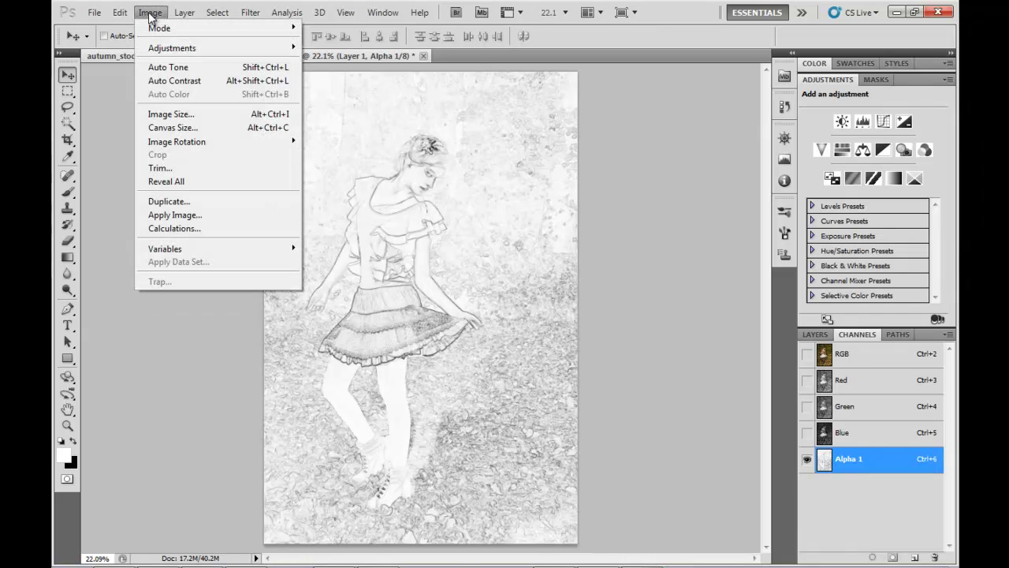
pyautogui.moveTo(197, 48)
pyautogui.click(315, 66)
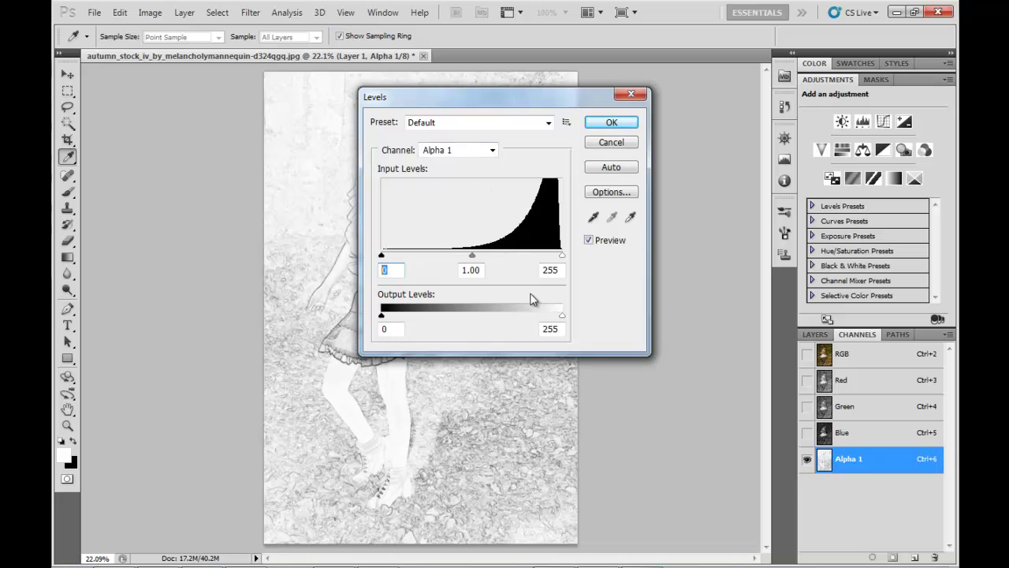
pyautogui.write('51')
pyautogui.press('Tab')
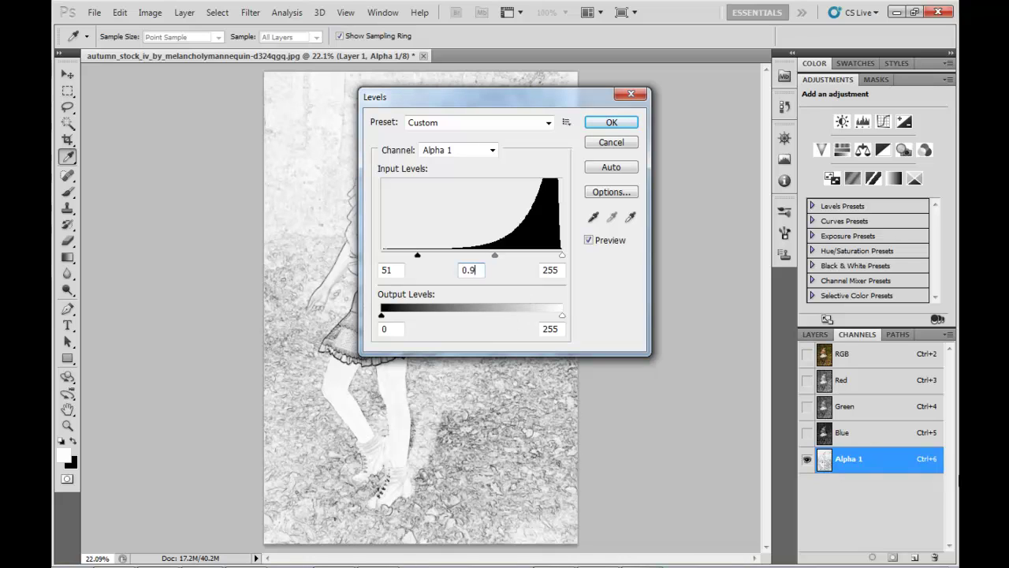
pyautogui.press('Return')
pyautogui.press('v')
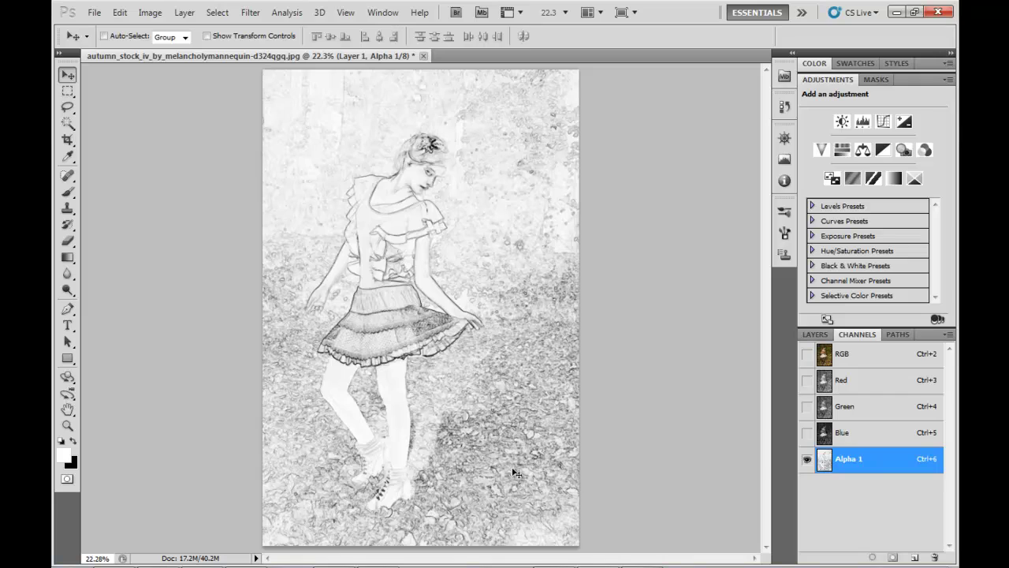
# Load Alpha 1 as an inverted selection and copy Layer 1's selected edges onto a new Layer 2
pyautogui.keyDown('ctrl'); pyautogui.click(824, 460); pyautogui.keyUp('ctrl')
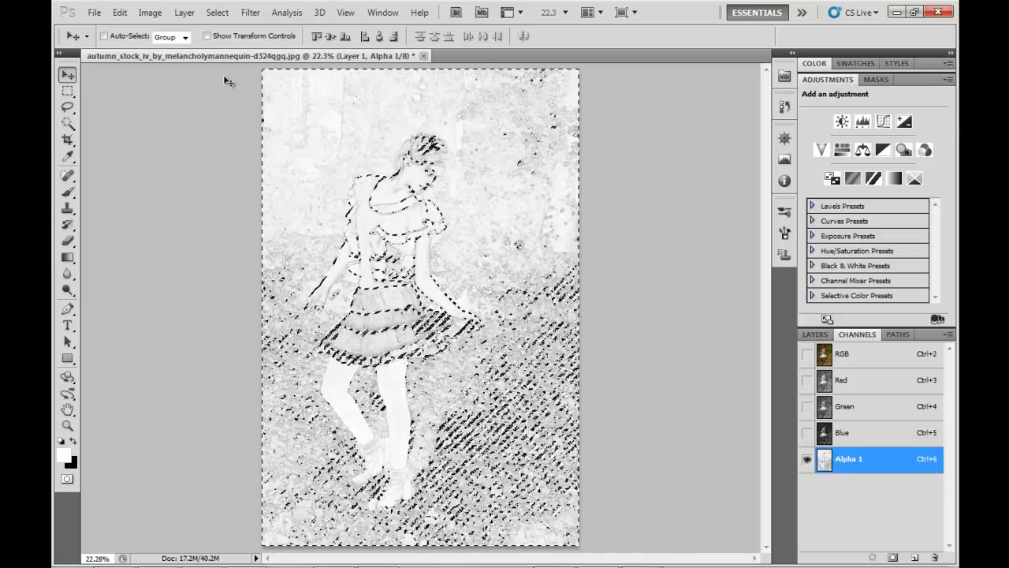
pyautogui.click(218, 12)
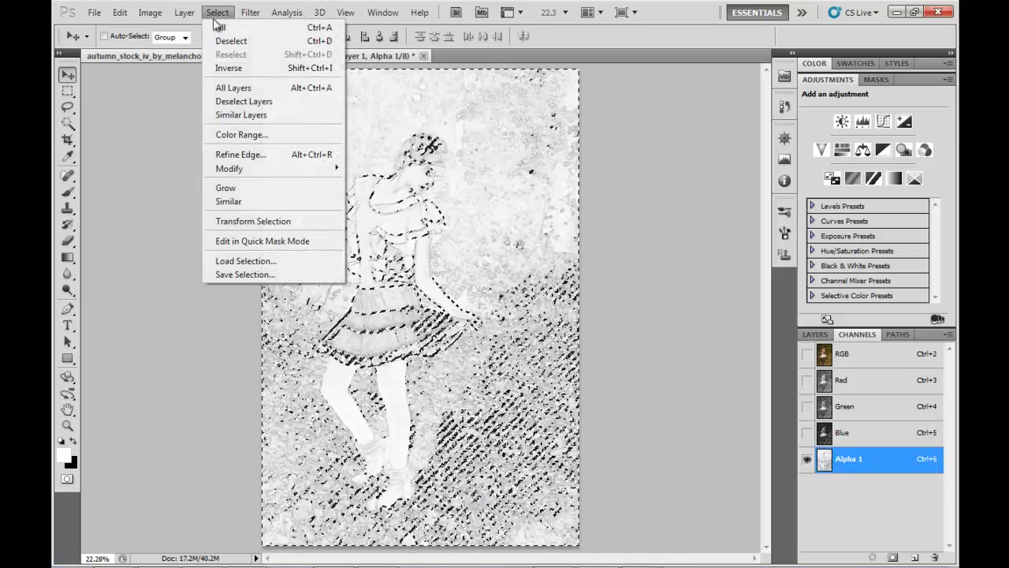
pyautogui.click(227, 67)
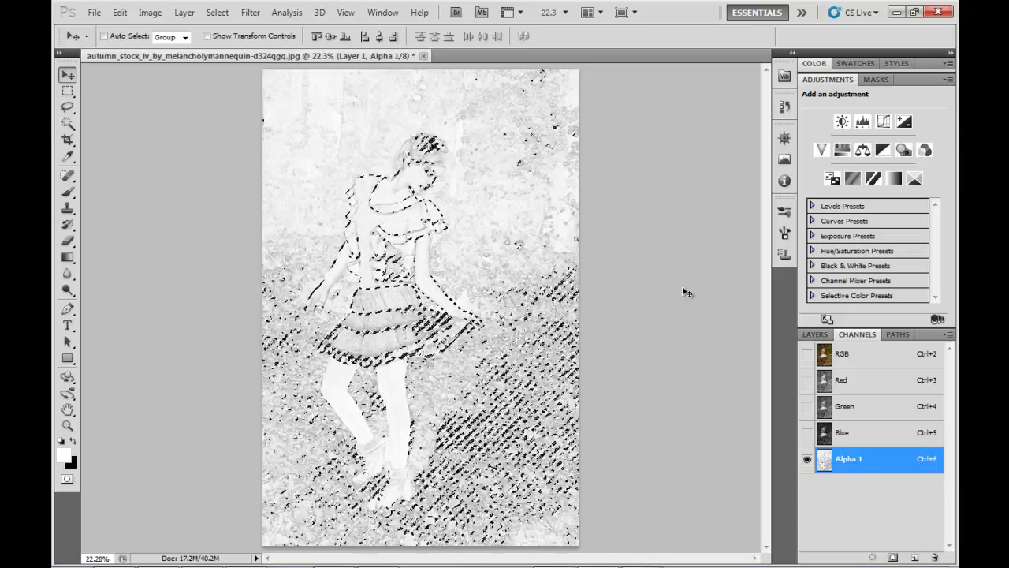
pyautogui.click(815, 334)
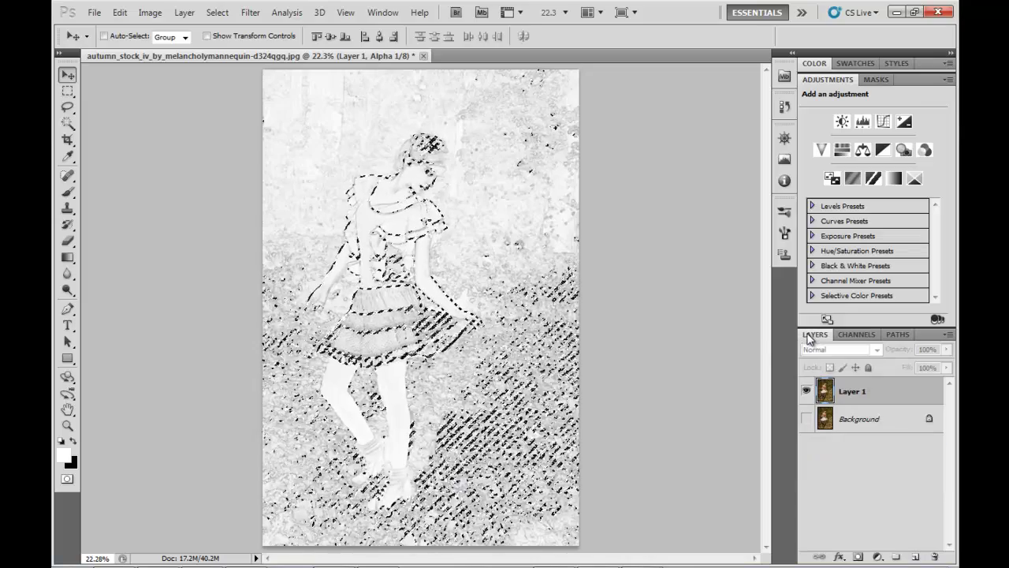
pyautogui.click(872, 394)
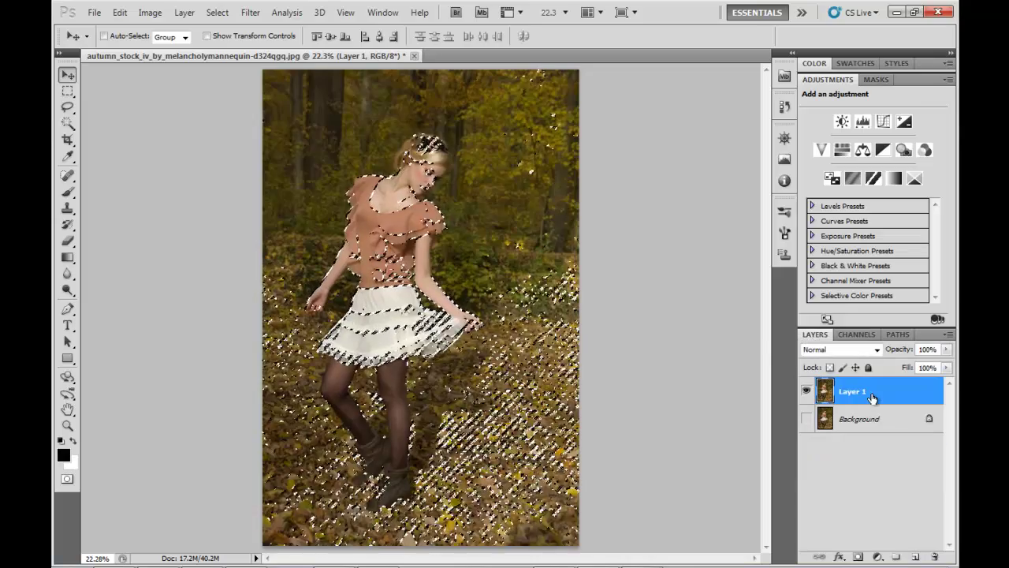
pyautogui.hotkey('ctrl', 'j')
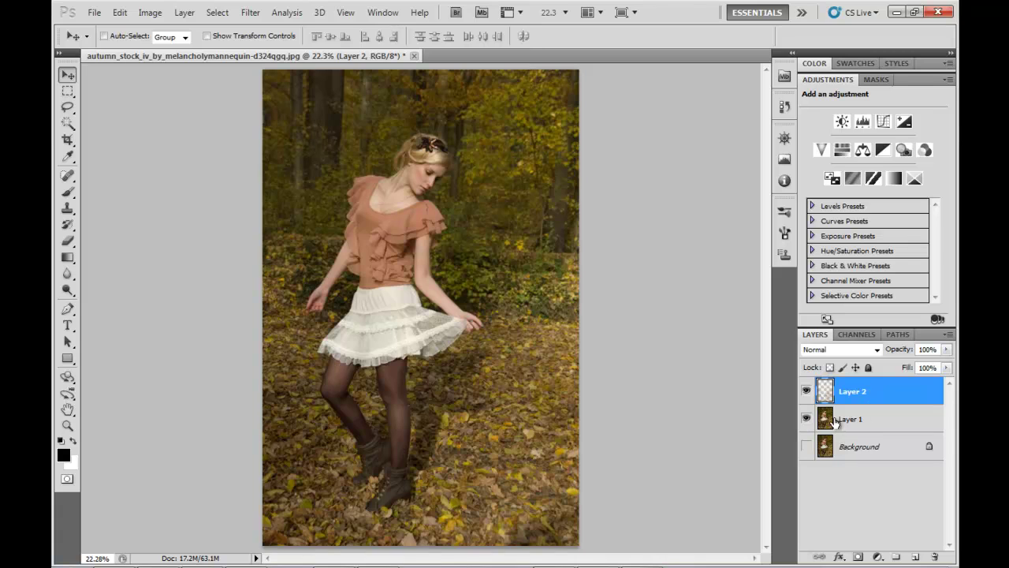
# Hide Layer 1 and zoom in on the face to inspect the edge outlines
pyautogui.click(805, 419)
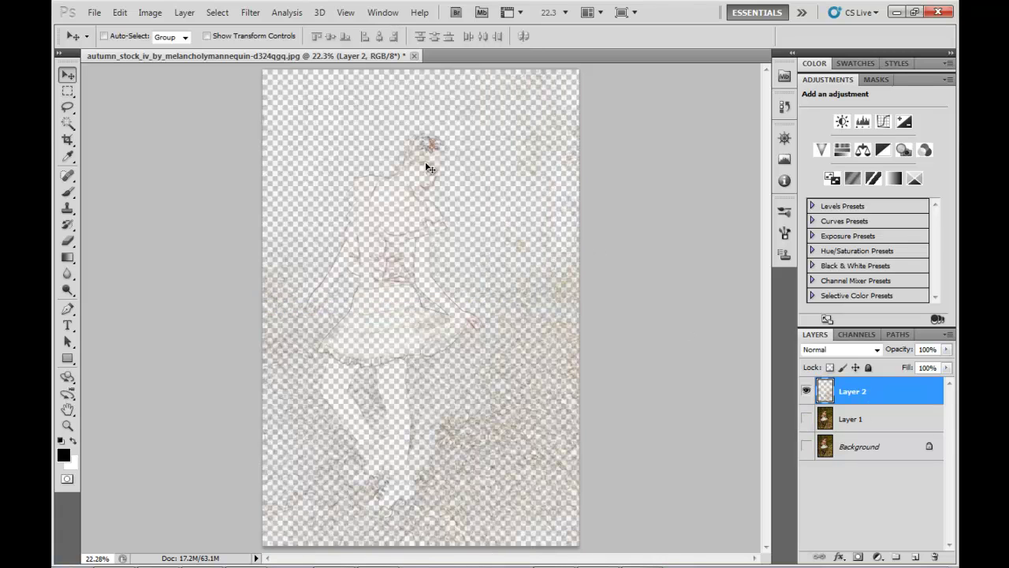
pyautogui.scroll(5, 426, 168)
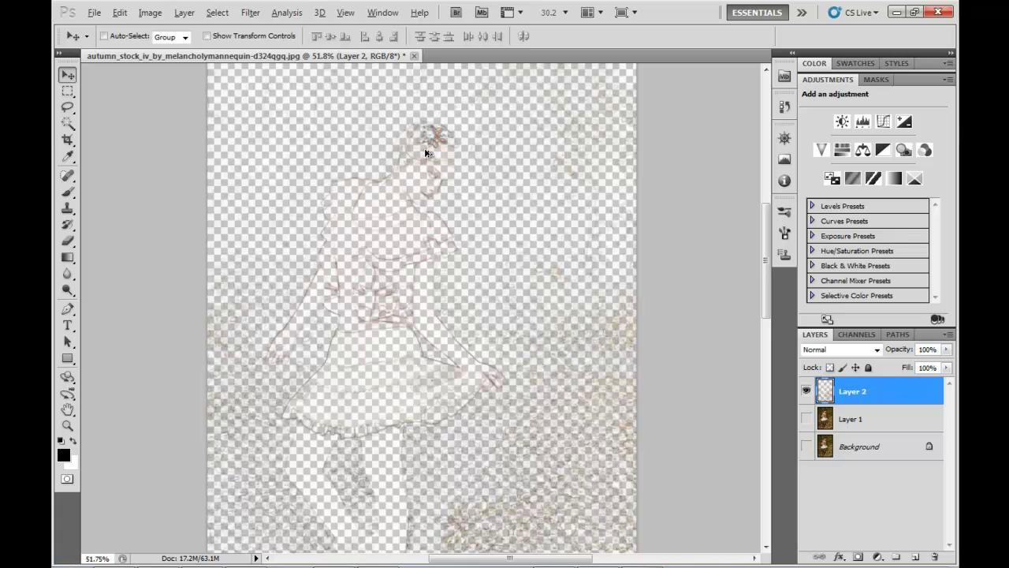
pyautogui.scroll(3, 425, 150)
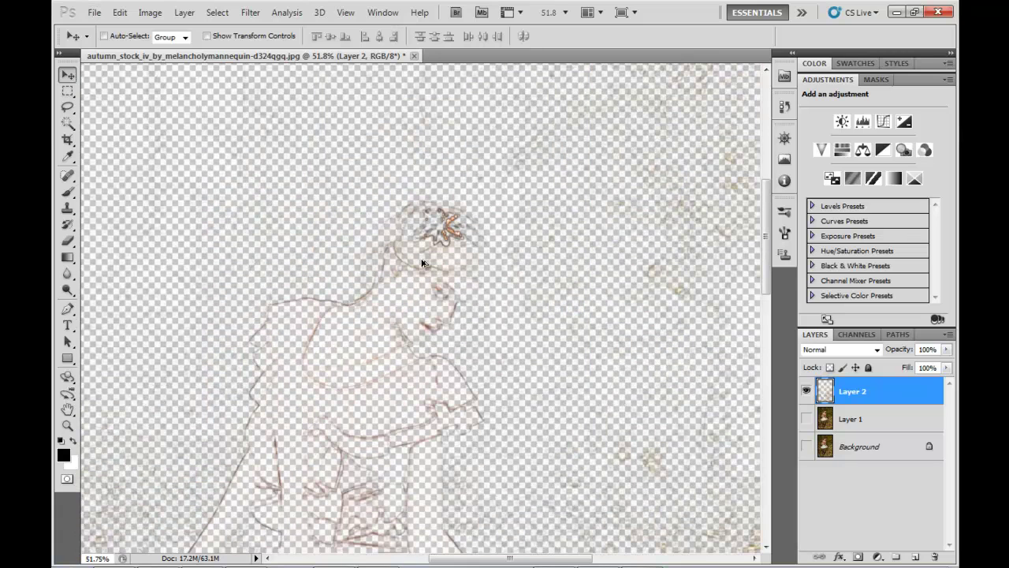
pyautogui.scroll(1, 426, 265)
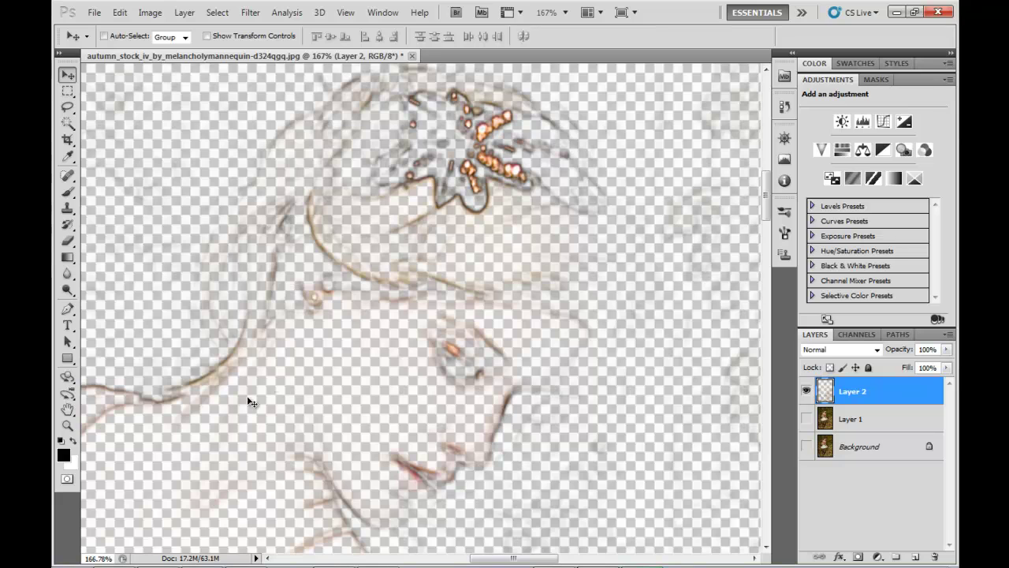
# Apply Unsharp Mask to Layer 2 at 90% amount
pyautogui.click(256, 13)
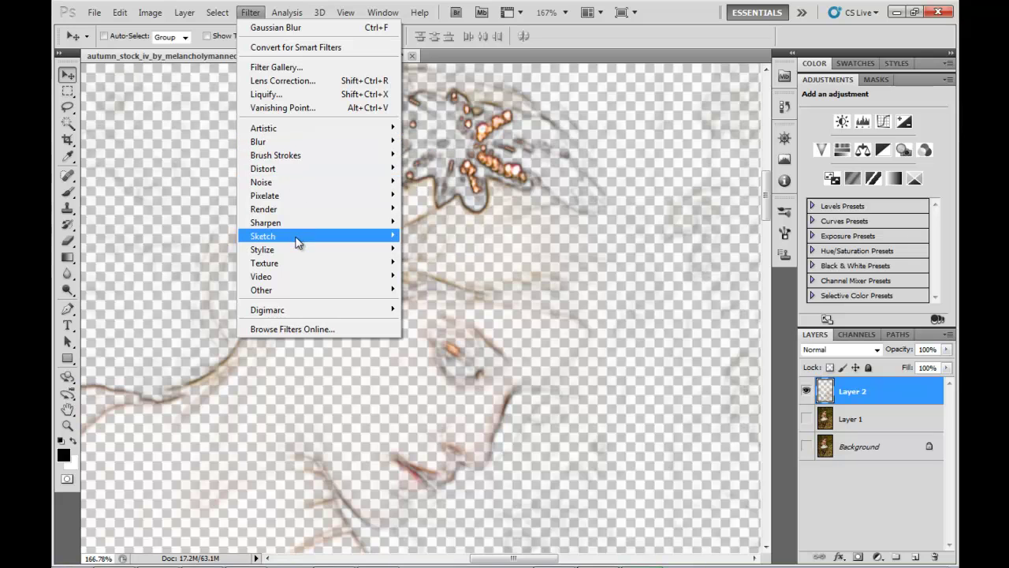
pyautogui.moveTo(300, 229)
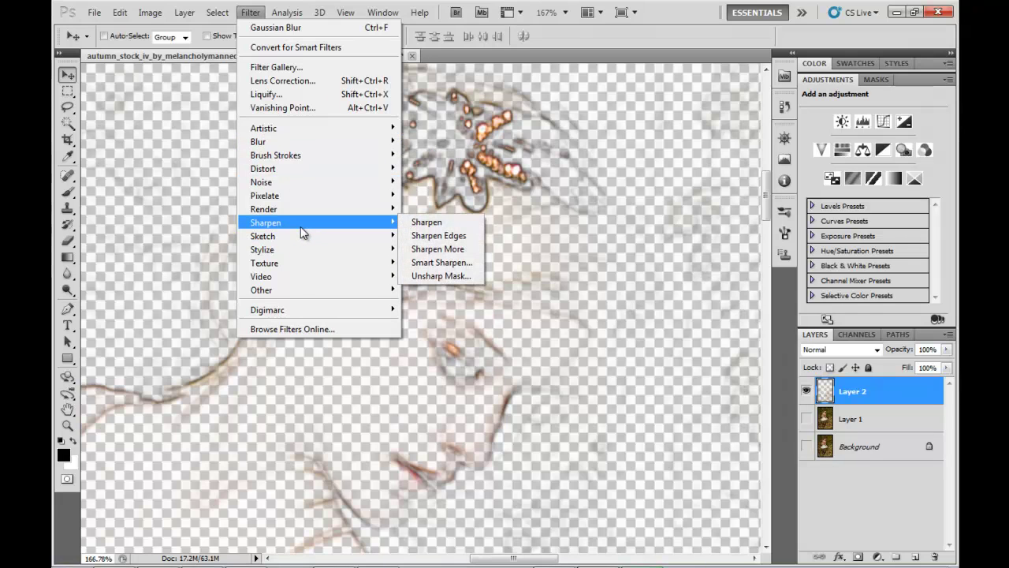
pyautogui.click(465, 279)
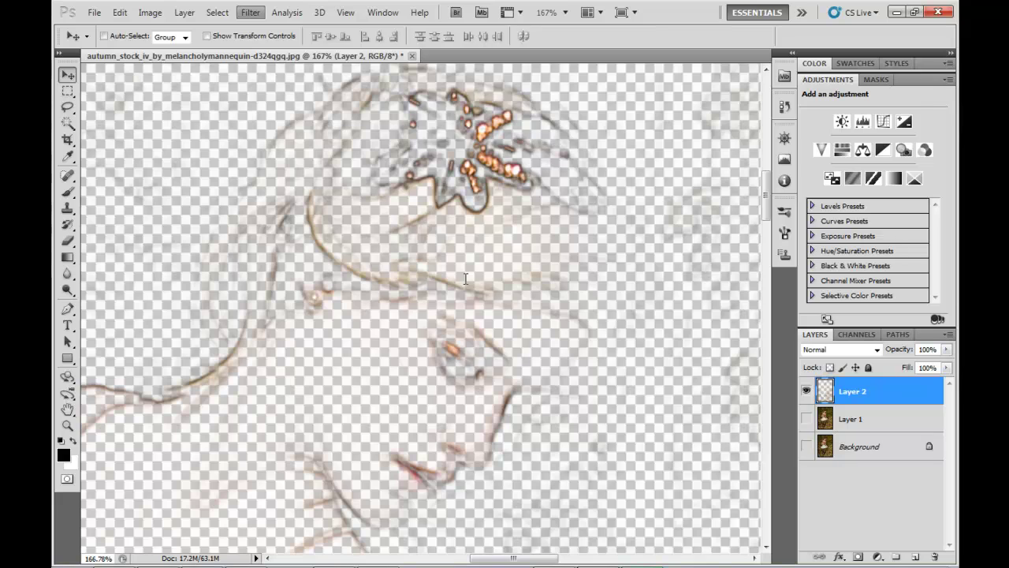
pyautogui.write('90')
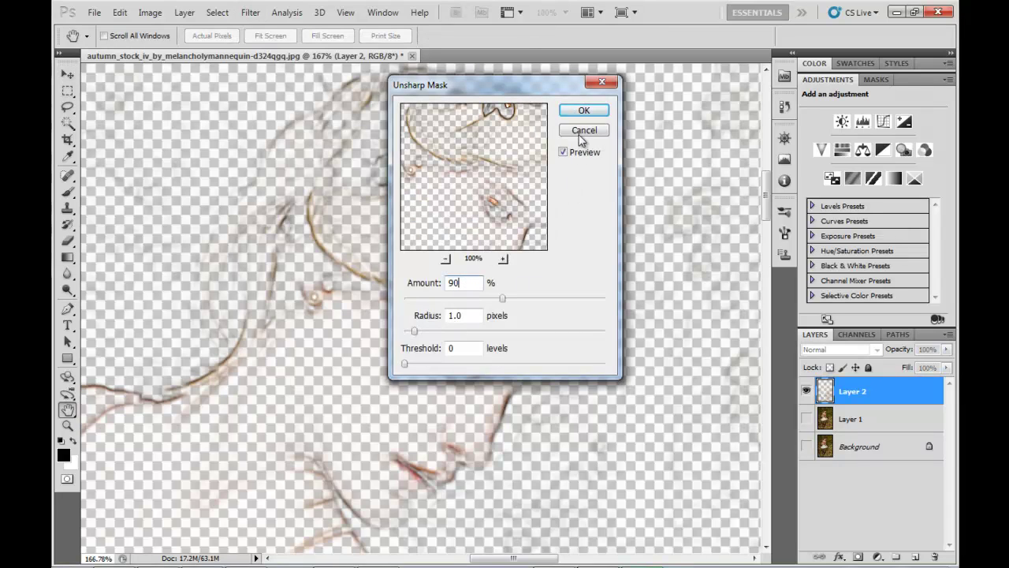
pyautogui.click(583, 112)
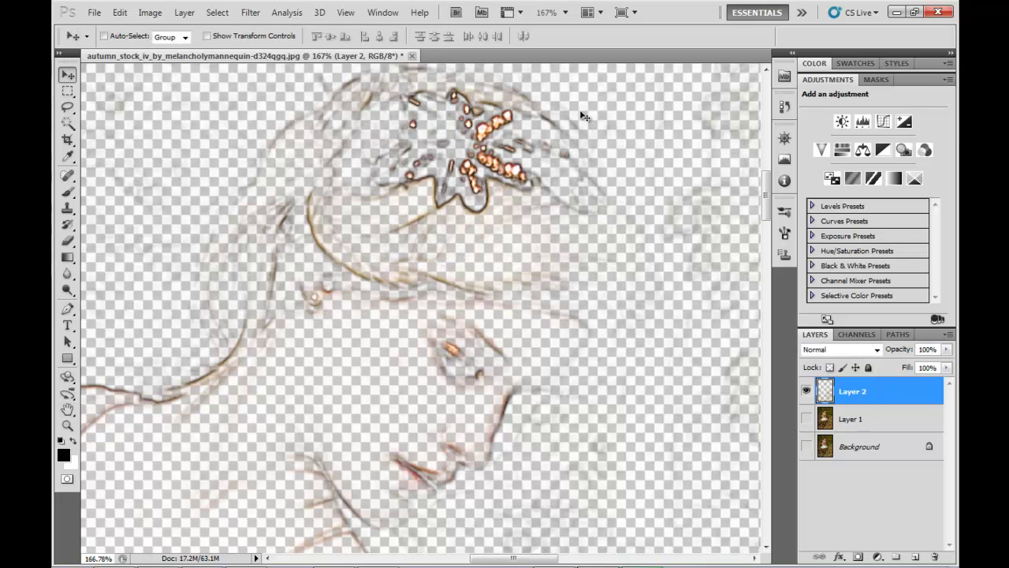
# Reapply Unsharp Mask with the same settings and dismiss the Fade dialog
pyautogui.click(250, 12)
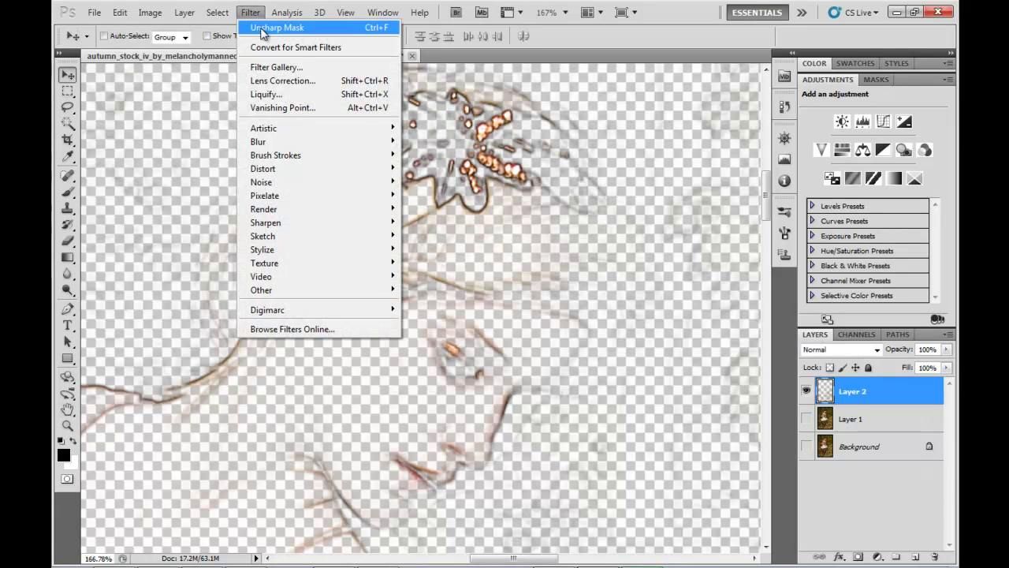
pyautogui.click(262, 26)
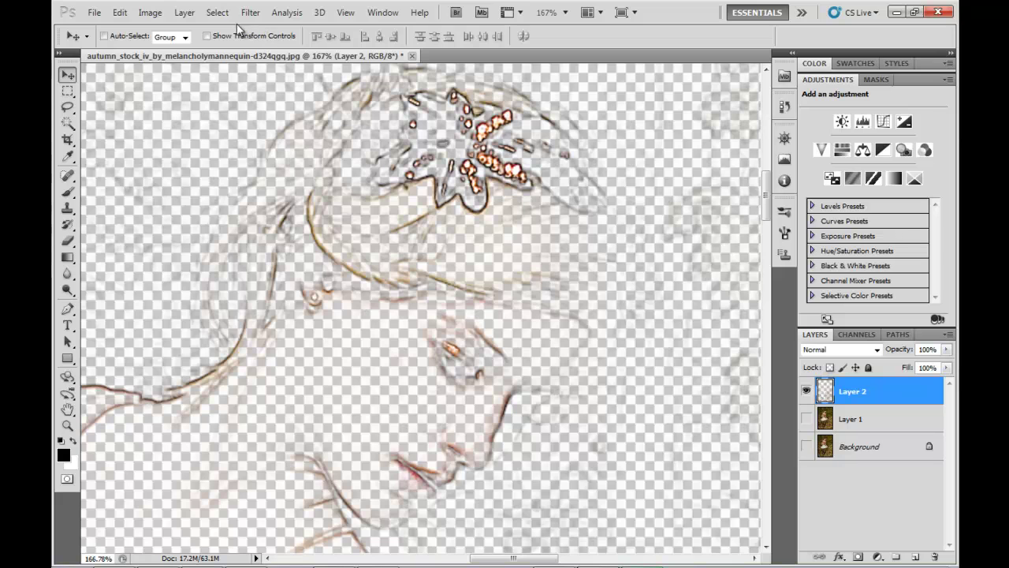
pyautogui.click(124, 16)
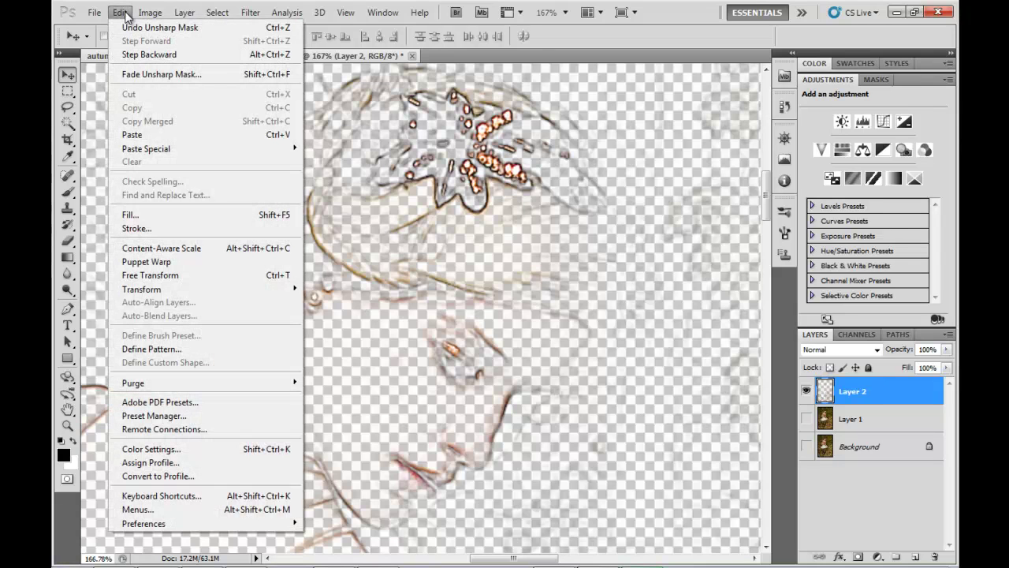
pyautogui.click(140, 74)
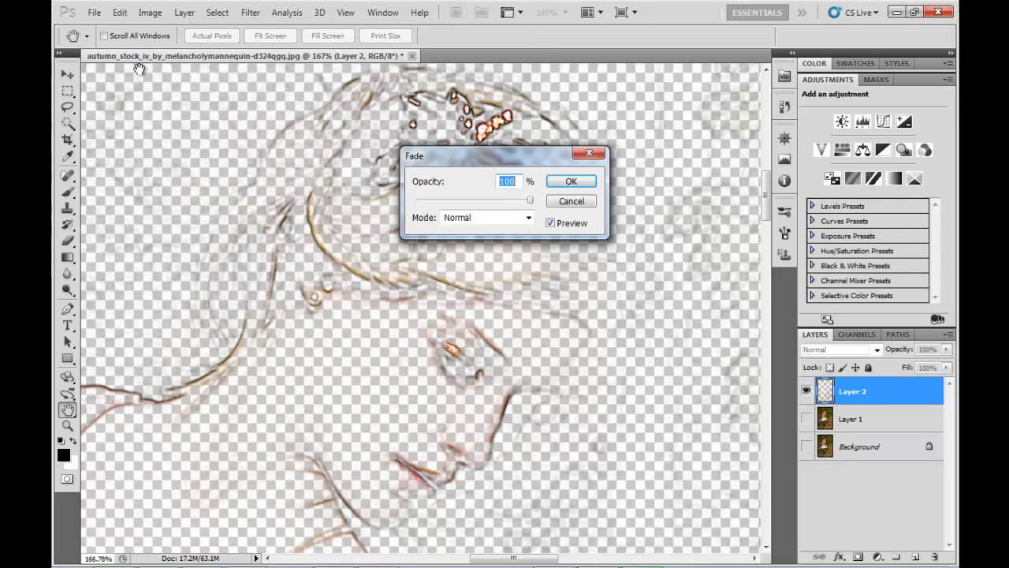
pyautogui.press('Return')
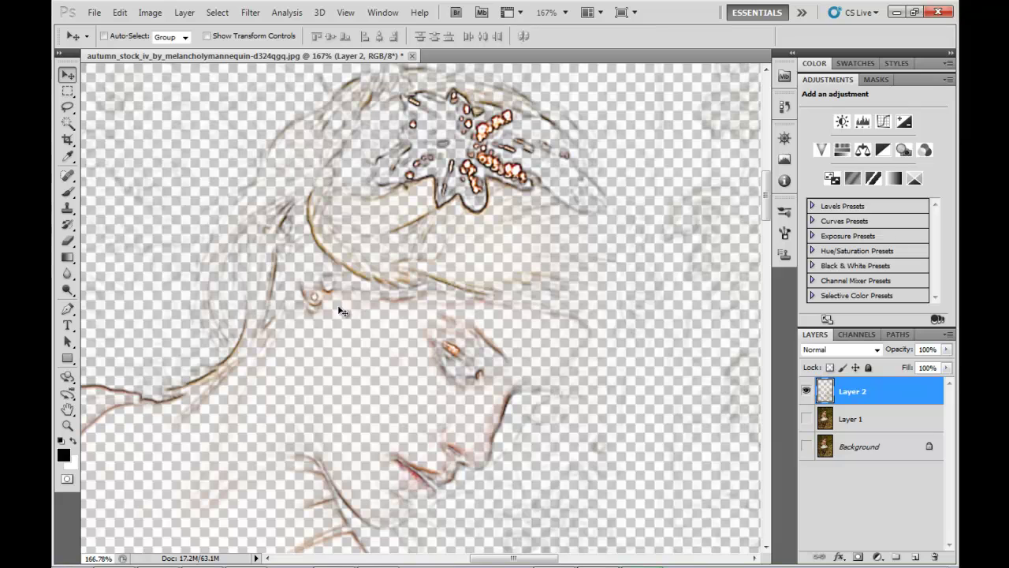
# Show Layer 1 again and toggle Layer 2 off, on, off to compare the face
pyautogui.click(806, 420)
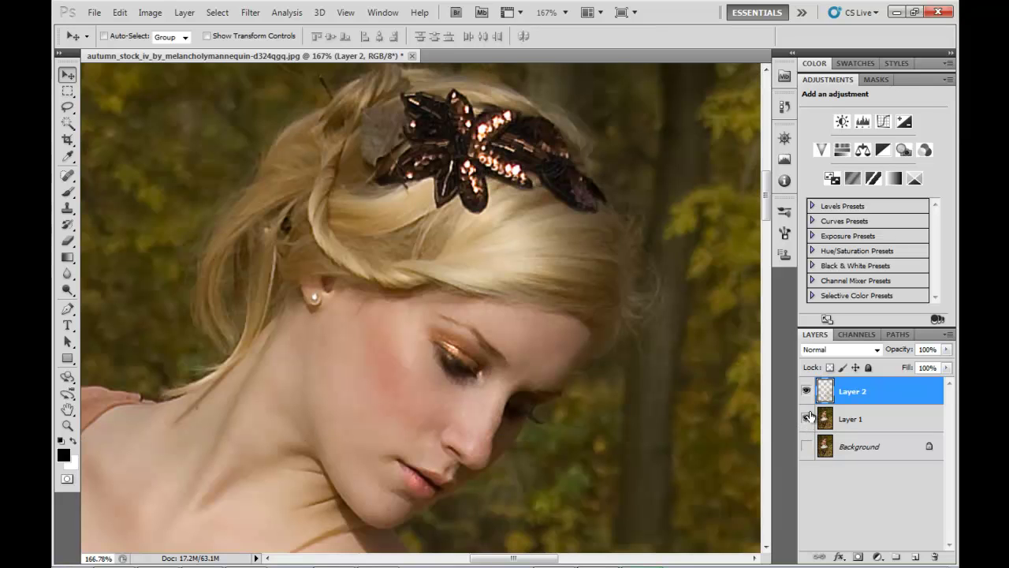
pyautogui.click(807, 393)
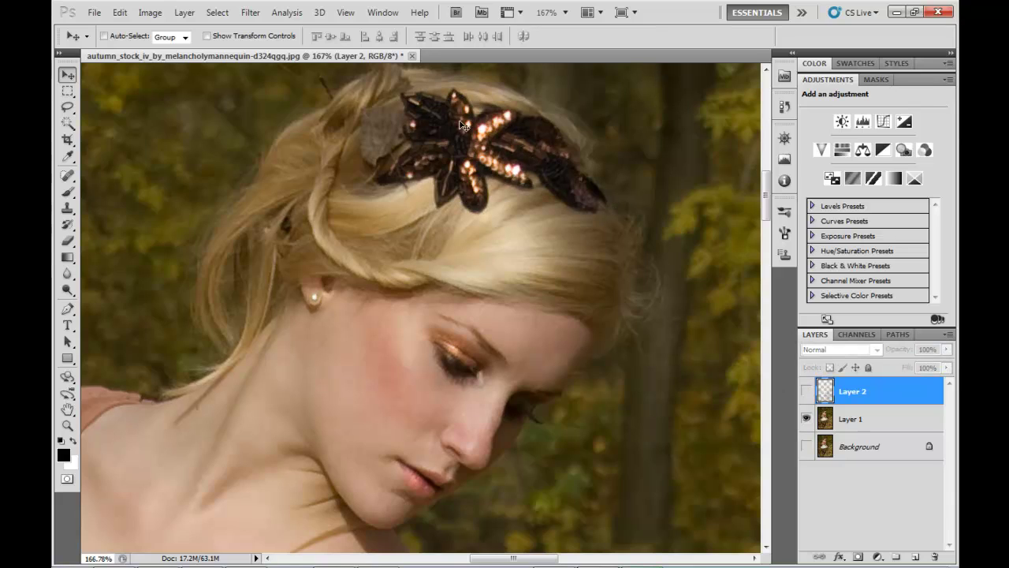
pyautogui.click(806, 392)
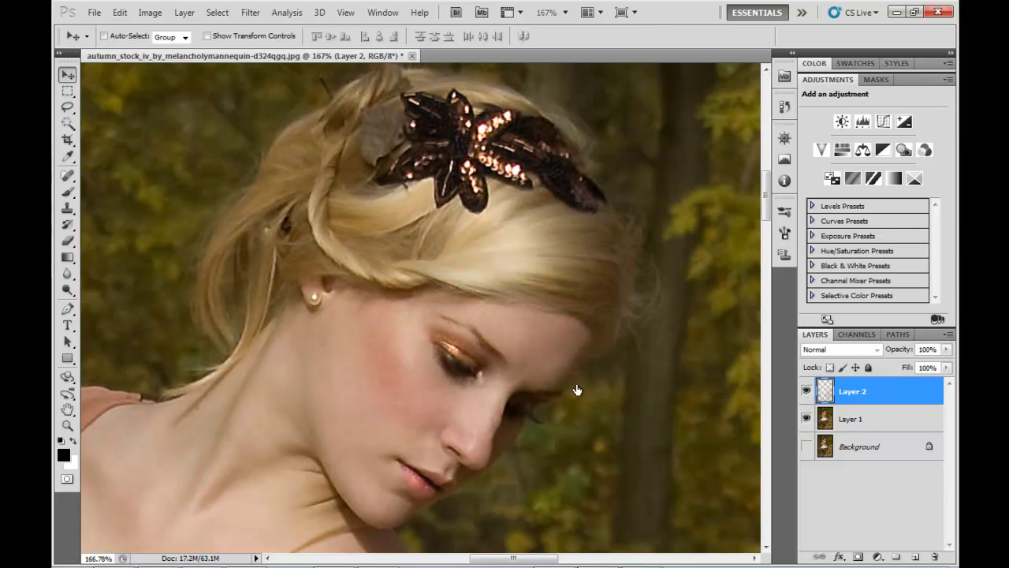
pyautogui.click(806, 393)
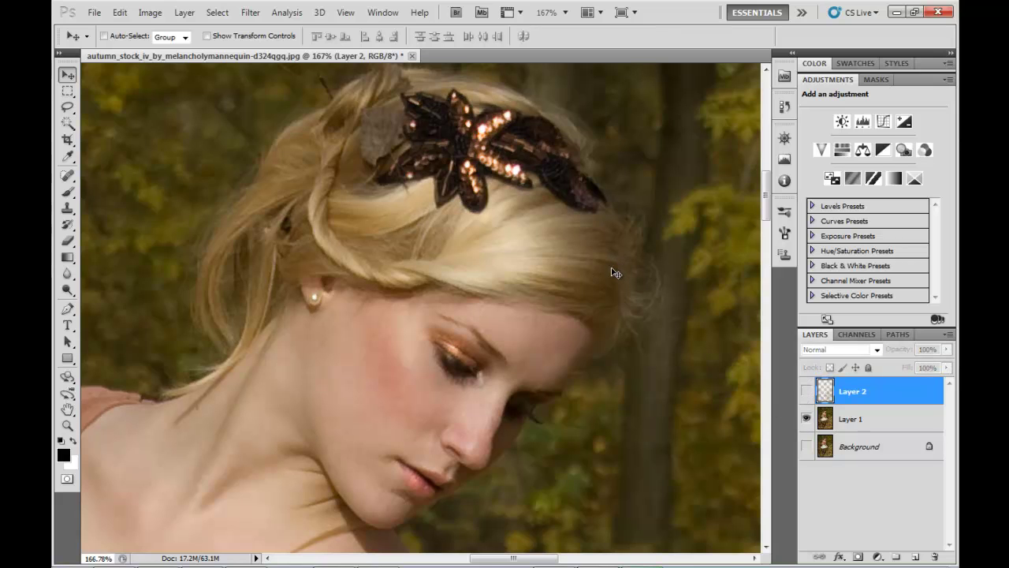
# Move to the lace dress and toggle Layer 2 repeatedly, leaving the sharpening layer visible
pyautogui.moveTo(765, 206); pyautogui.dragTo(771, 346)
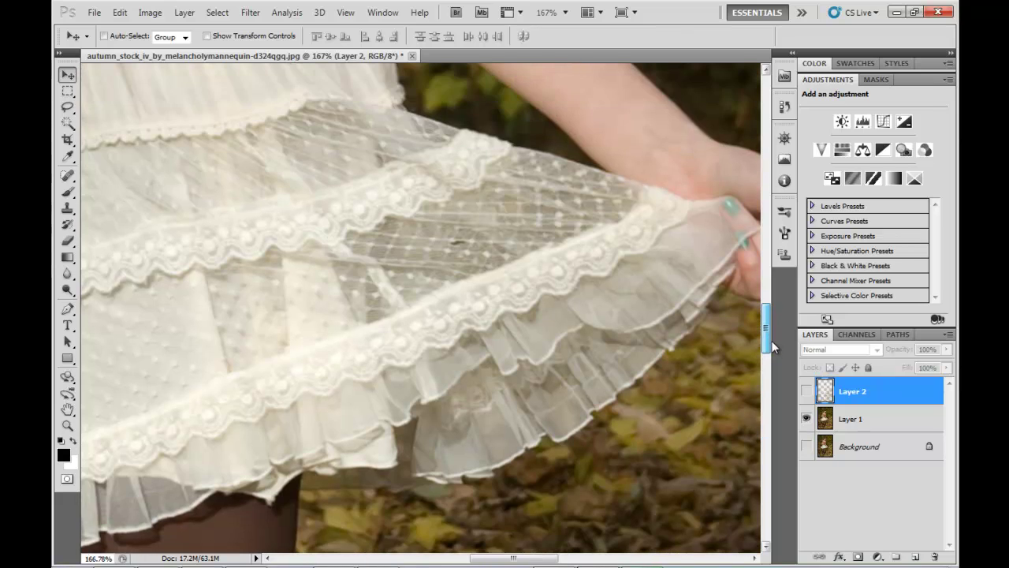
pyautogui.click(806, 392)
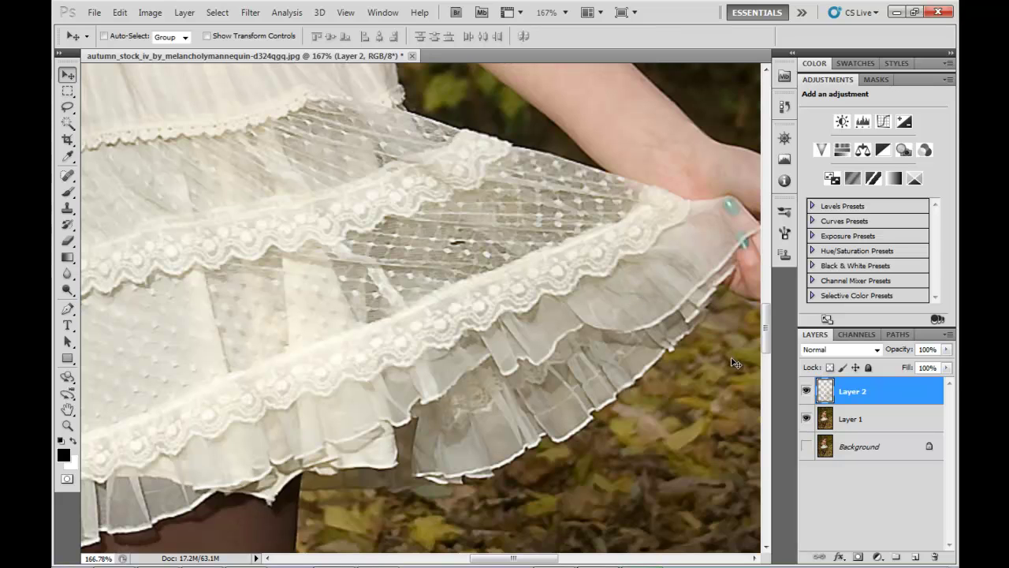
pyautogui.moveTo(765, 323); pyautogui.dragTo(770, 307)
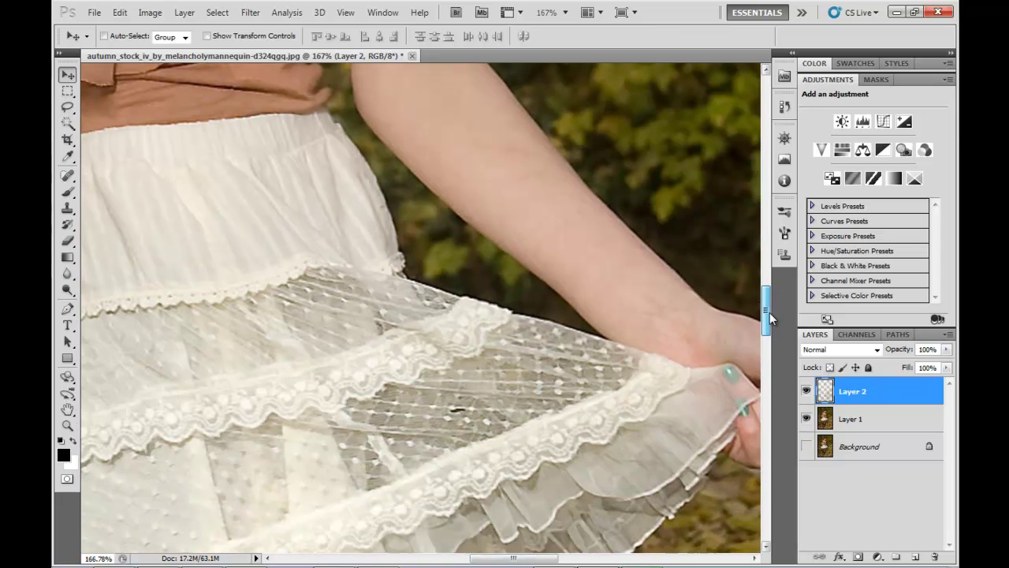
pyautogui.click(807, 392)
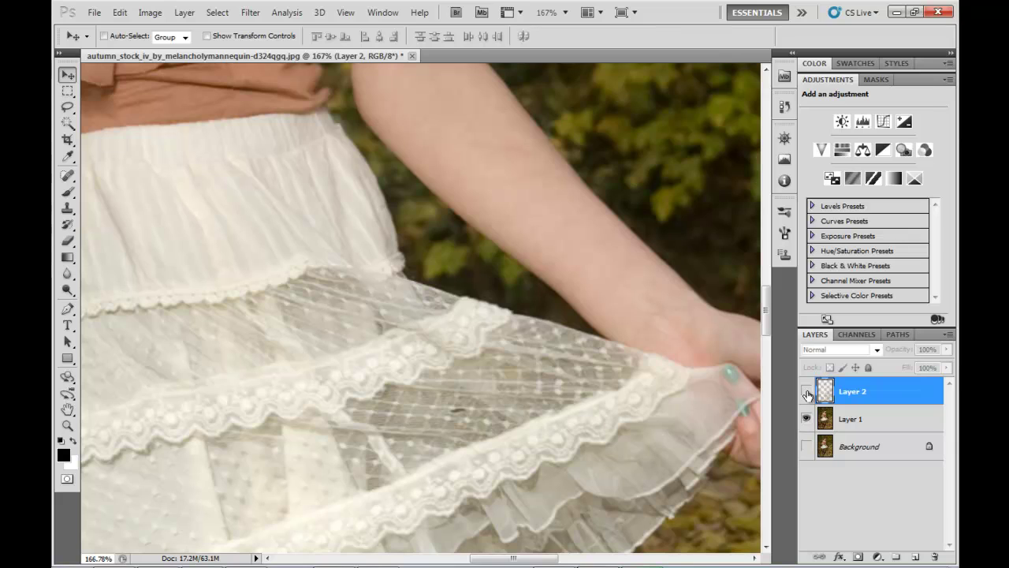
pyautogui.click(806, 391)
pyautogui.click(806, 392)
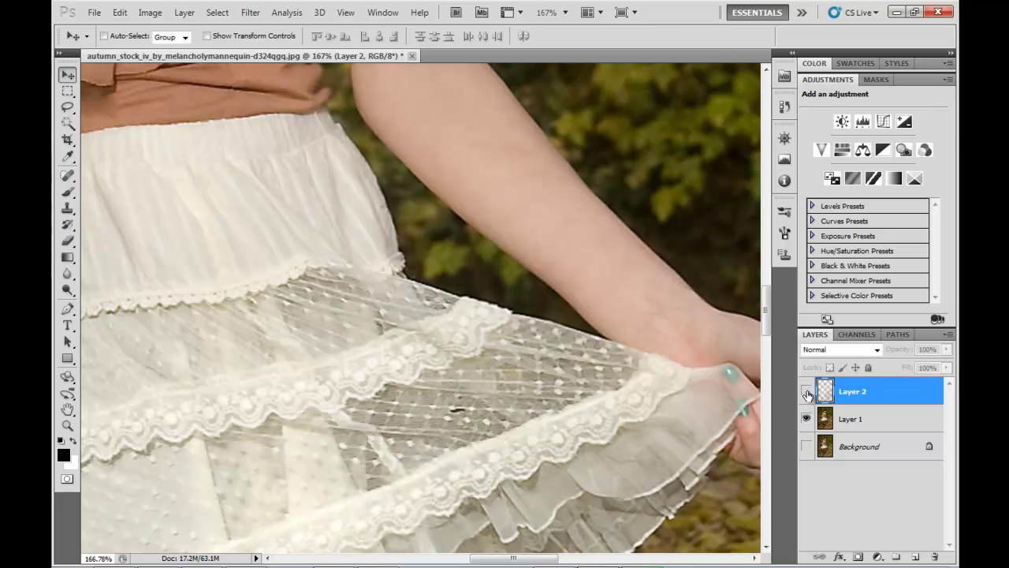
pyautogui.click(807, 391)
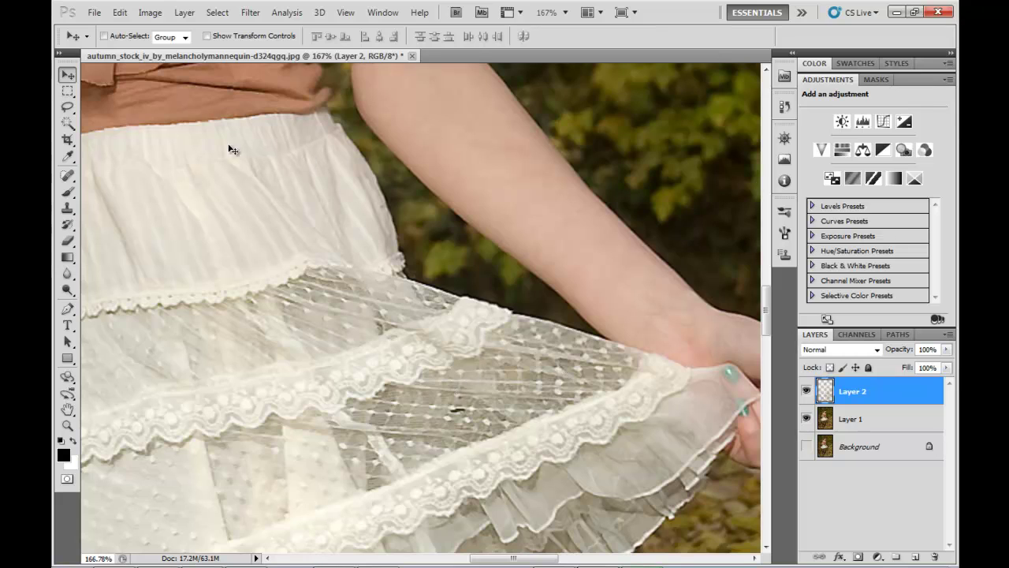
pyautogui.click(806, 392)
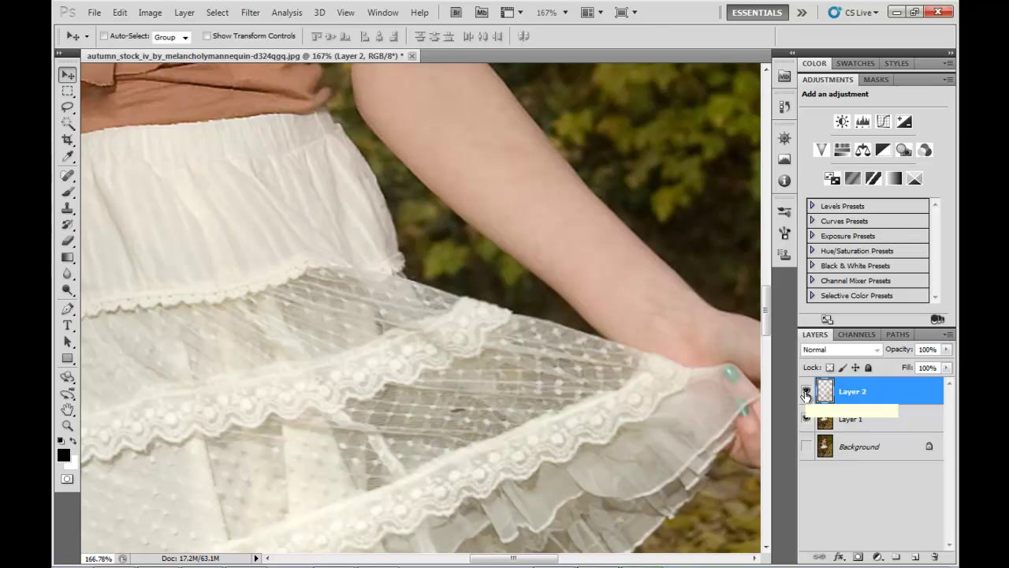
pyautogui.click(805, 392)
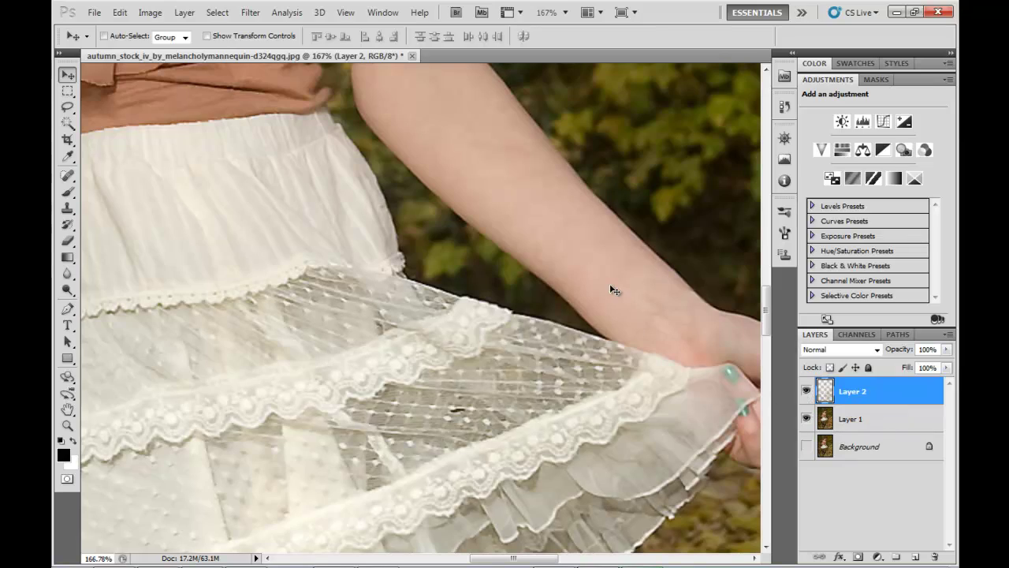